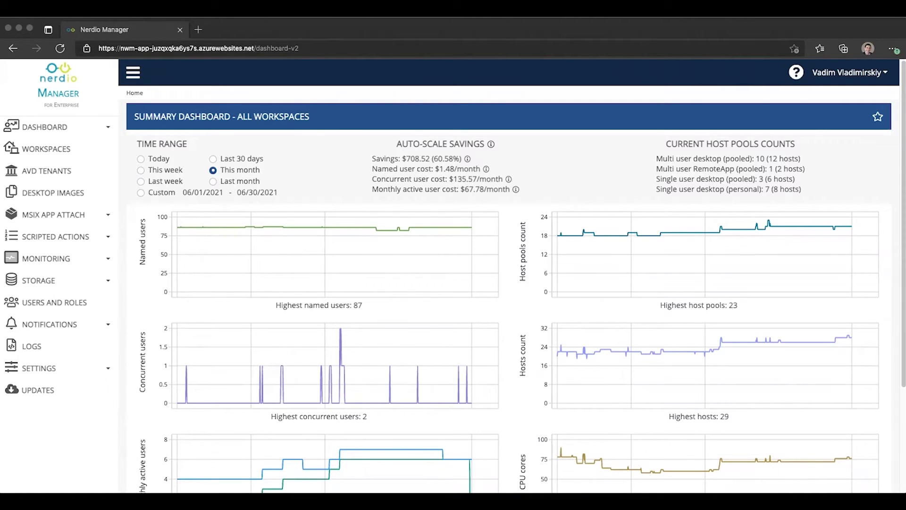
Go to Settings > Integrations to view the FSLogix Profiles storage section
{"action": "left_click", "coordinate": [38, 374]}
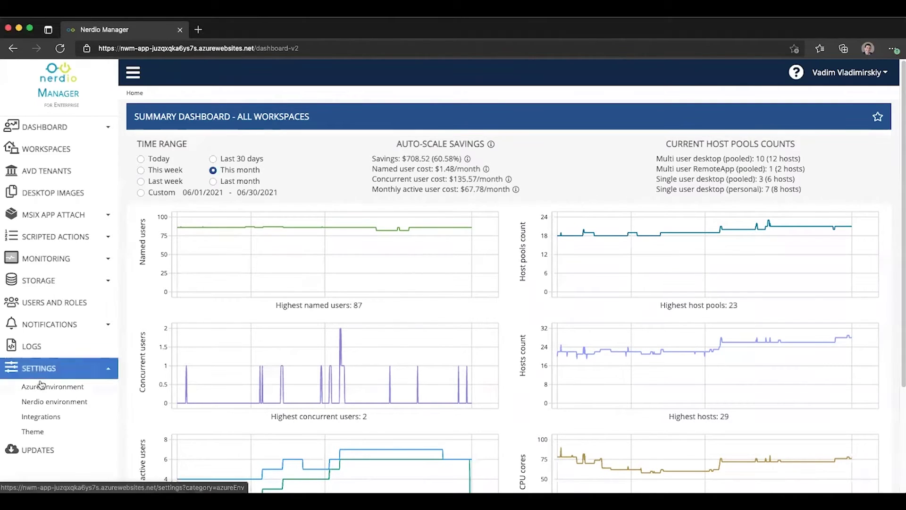
{"action": "left_click", "coordinate": [43, 416]}
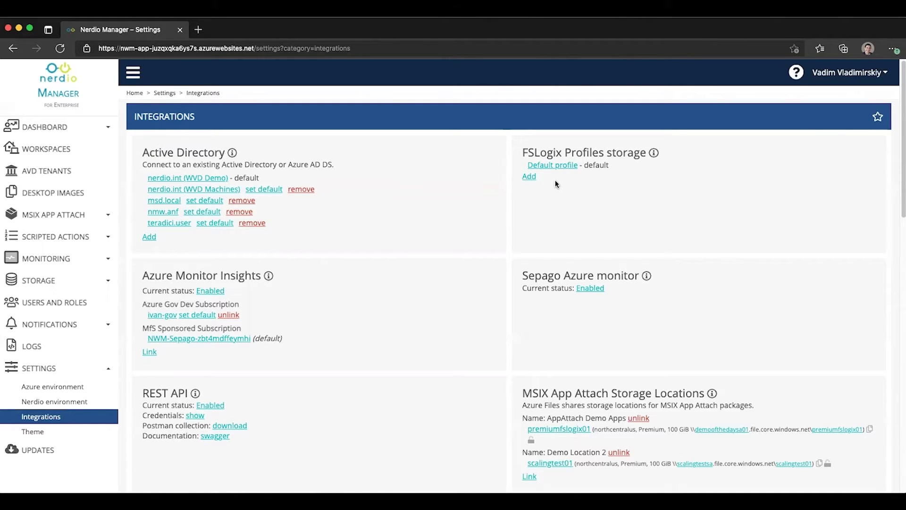
Add a new FSLogix profiles storage configuration named 'FSLogix Profile 2'
{"action": "left_click", "coordinate": [530, 179]}
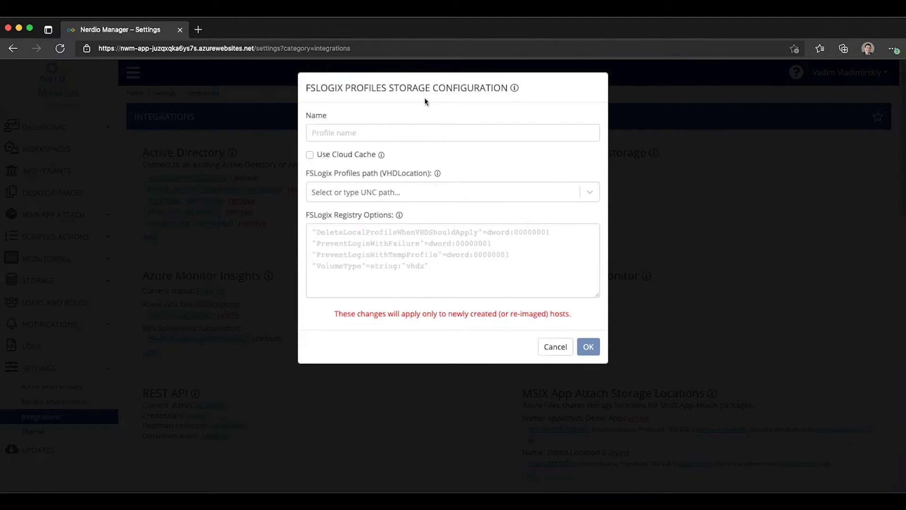
{"action": "left_click", "coordinate": [377, 130]}
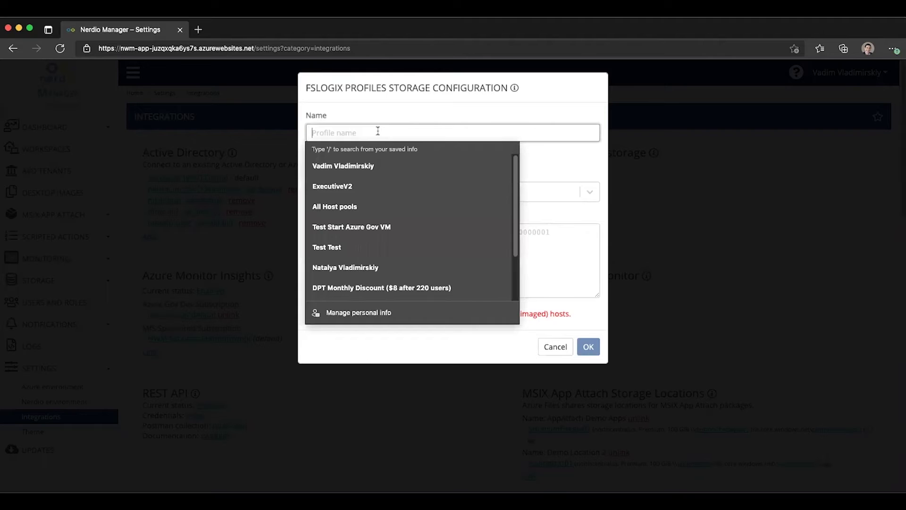
{"action": "type", "text": "dall"}
{"action": "key", "text": "BackSpace"}
{"action": "key", "text": "BackSpace"}
{"action": "key", "text": "BackSpace"}
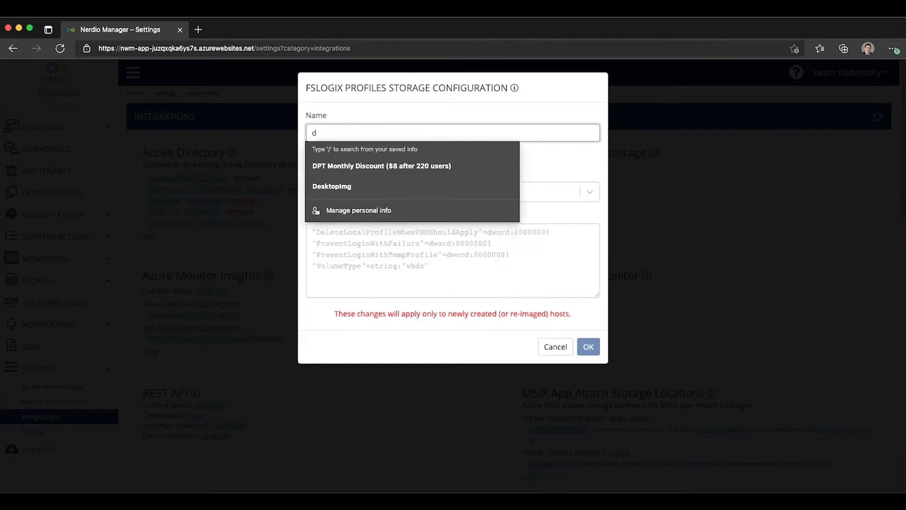
{"action": "key", "text": "BackSpace"}
{"action": "type", "text": "FSLogix "}
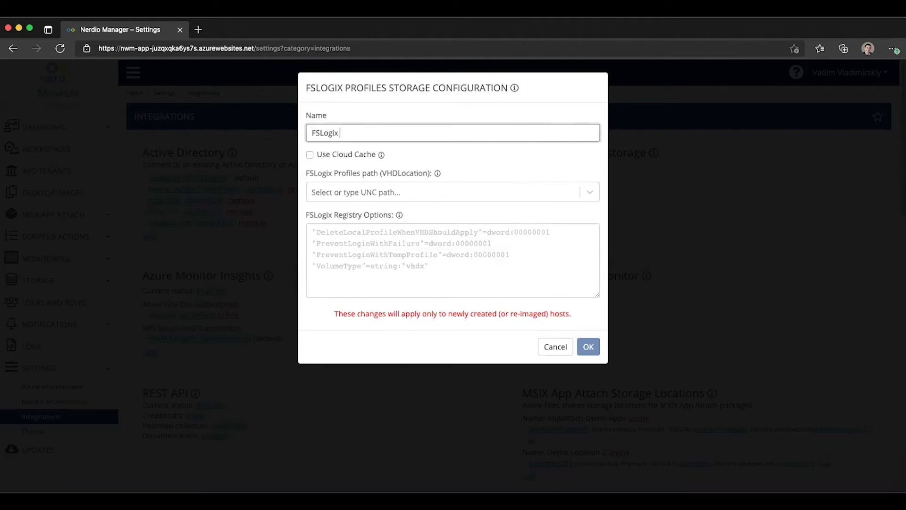
{"action": "type", "text": "Profile 2"}
Add premiumfslogix01 and then the fileshare NetApp volume as VHDLocation profile paths
{"action": "left_click", "coordinate": [590, 192]}
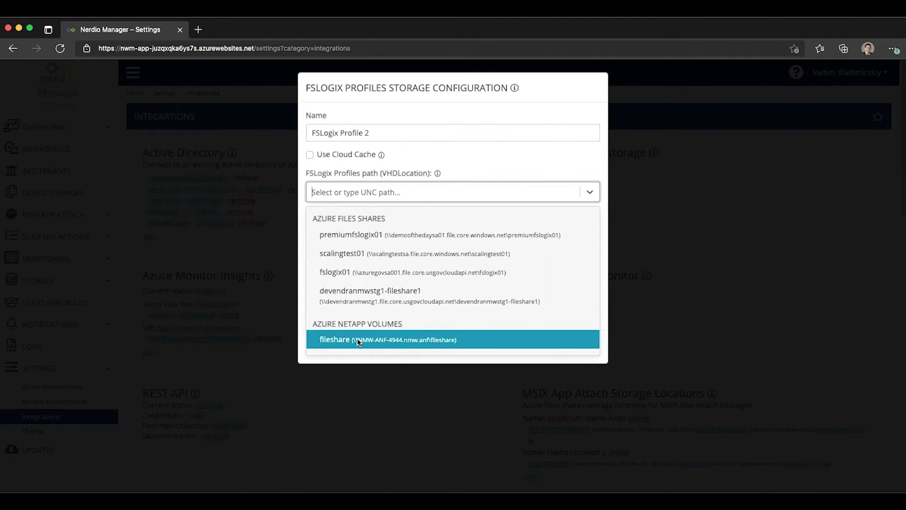
{"action": "left_click", "coordinate": [358, 236]}
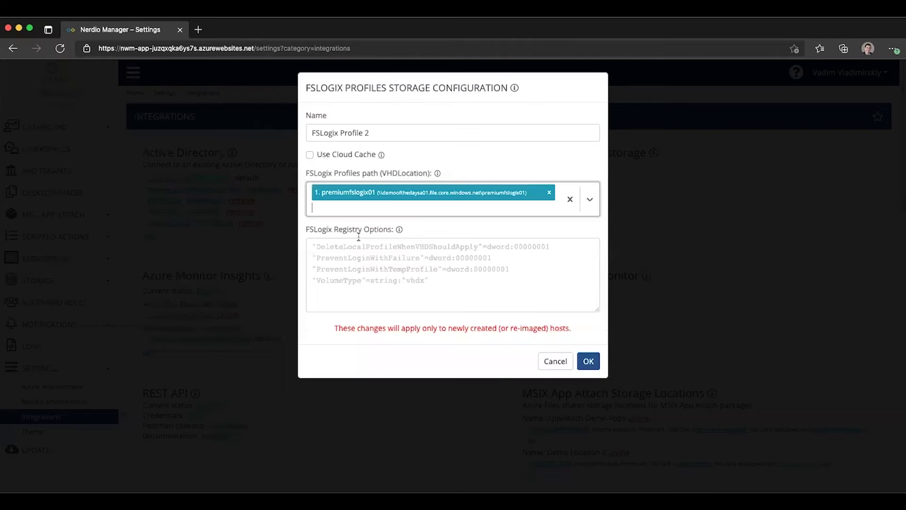
{"action": "left_click", "coordinate": [340, 213]}
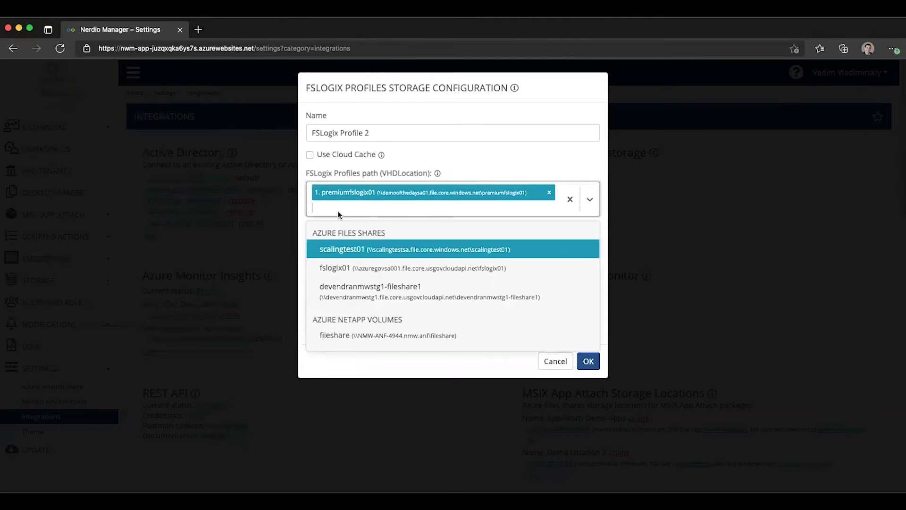
{"action": "left_click", "coordinate": [335, 336]}
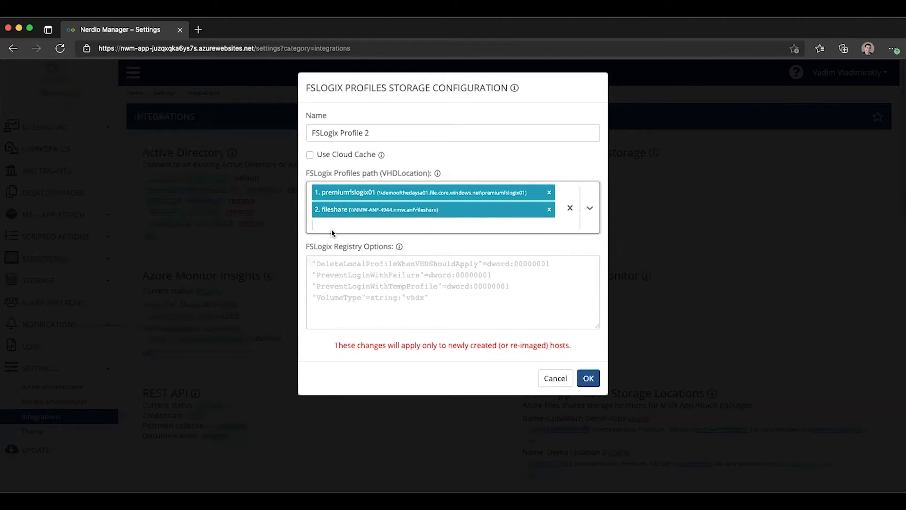
Add \\server01\share02\folder as a profile path and move it to the top of the order
{"action": "type", "text": "\\\\ser"}
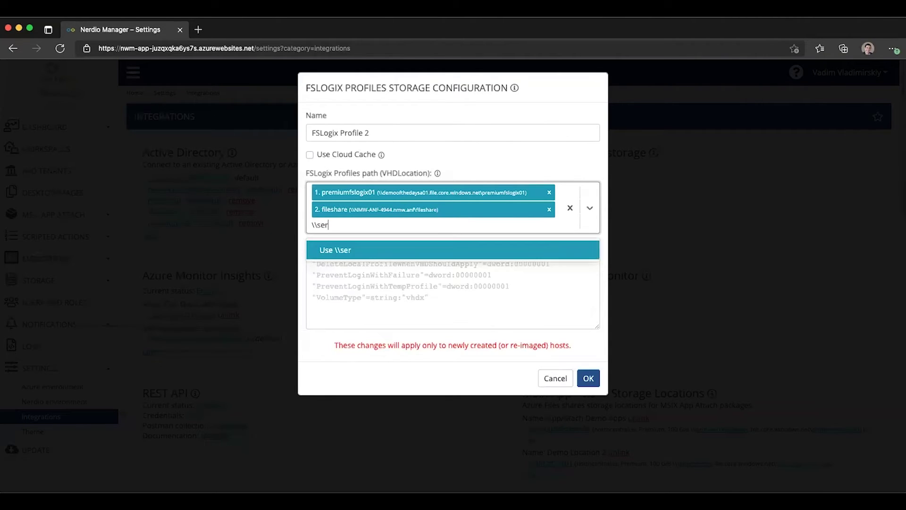
{"action": "type", "text": "ver01\\share02"}
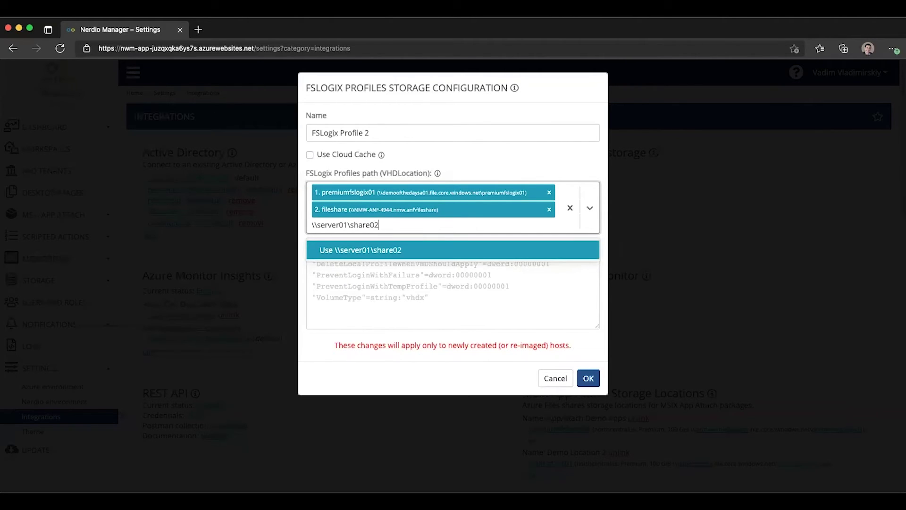
{"action": "type", "text": "\\"}
{"action": "type", "text": "folder"}
{"action": "key", "text": "Return"}
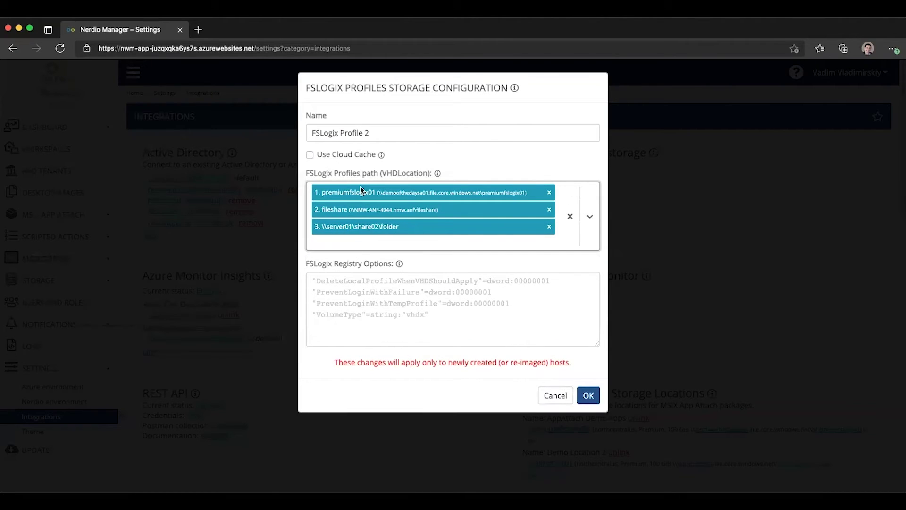
{"action": "left_click_drag", "start_coordinate": [351, 230], "coordinate": [340, 197]}
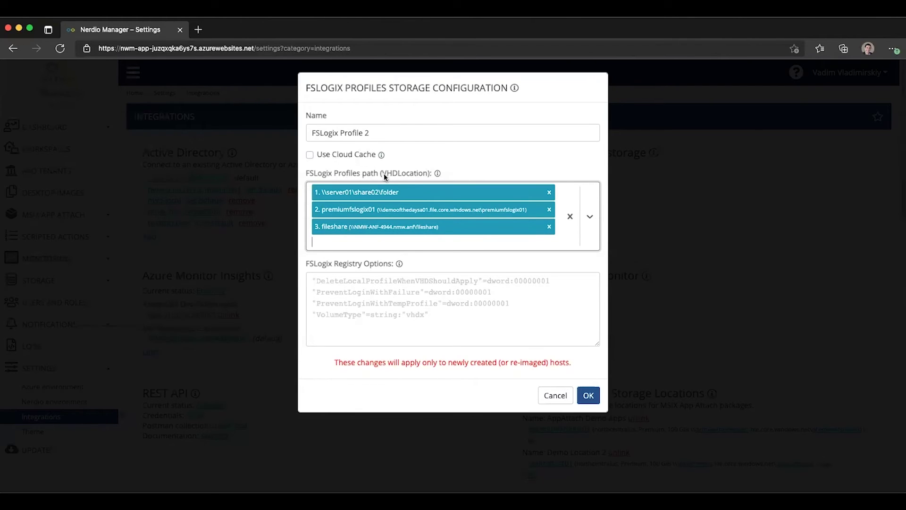
Drag within the VHDLocation path tags, keeping \\server01\share02\folder, premiumfslogix01, then fileshare
{"action": "left_click_drag", "start_coordinate": [384, 174], "coordinate": [428, 174]}
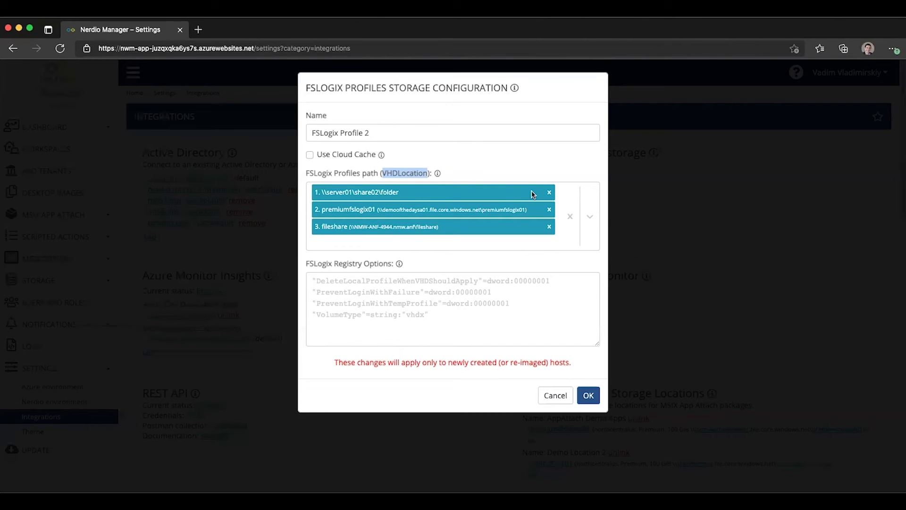
Remove the \\server01 and fileshare paths and save FSLogix Profile 2 with only premiumfslogix01
{"action": "left_click", "coordinate": [547, 192]}
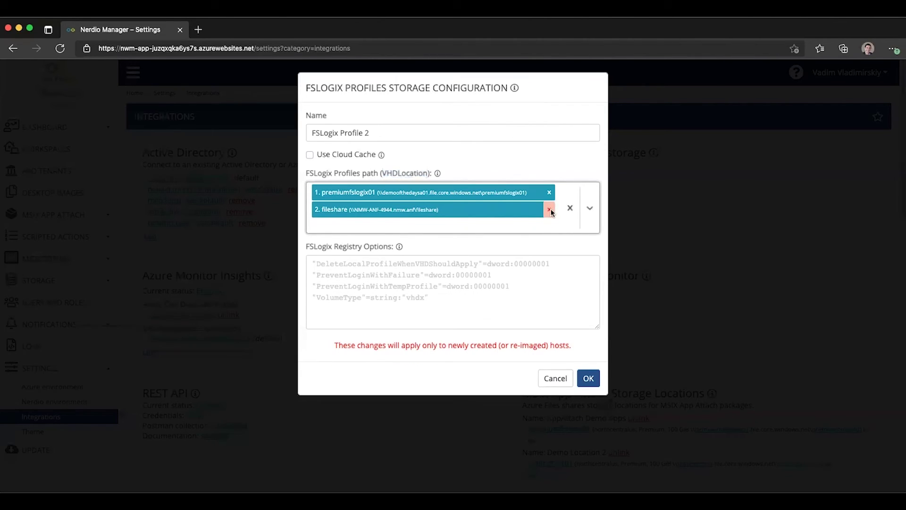
{"action": "left_click", "coordinate": [549, 209]}
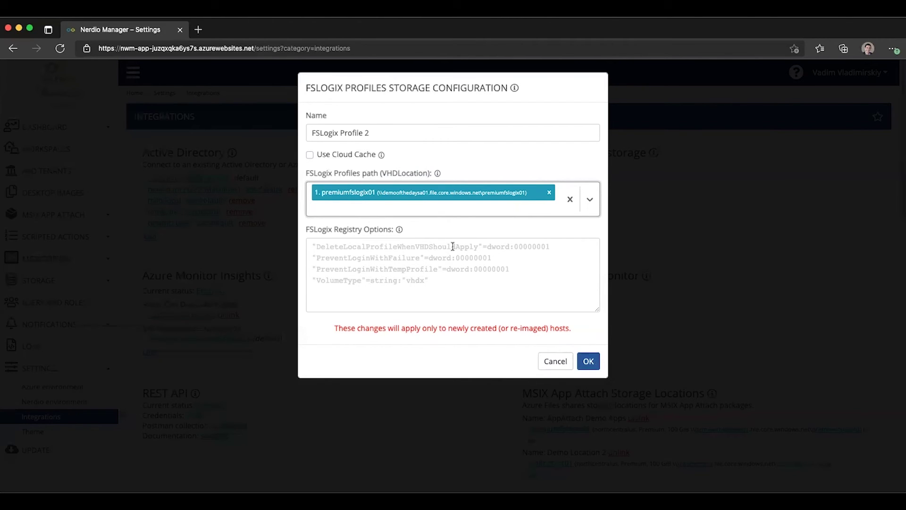
{"action": "left_click", "coordinate": [589, 361]}
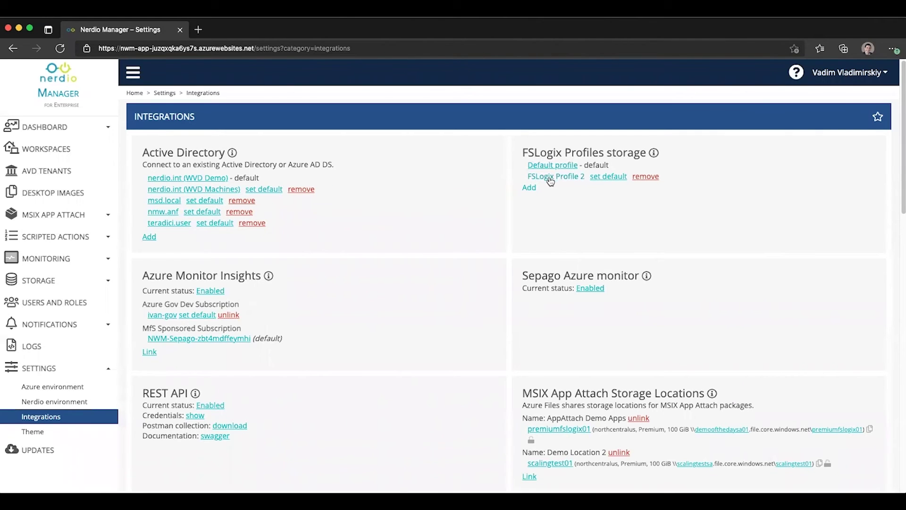
Set FSLogix Profile 2 as the default FSLogix profile, then go to Workspaces
{"action": "left_click", "coordinate": [605, 177]}
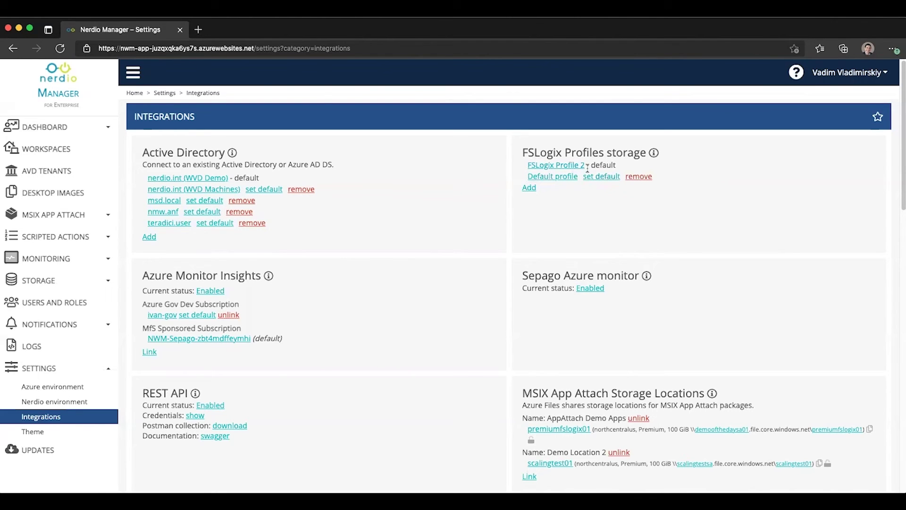
{"action": "left_click", "coordinate": [46, 150]}
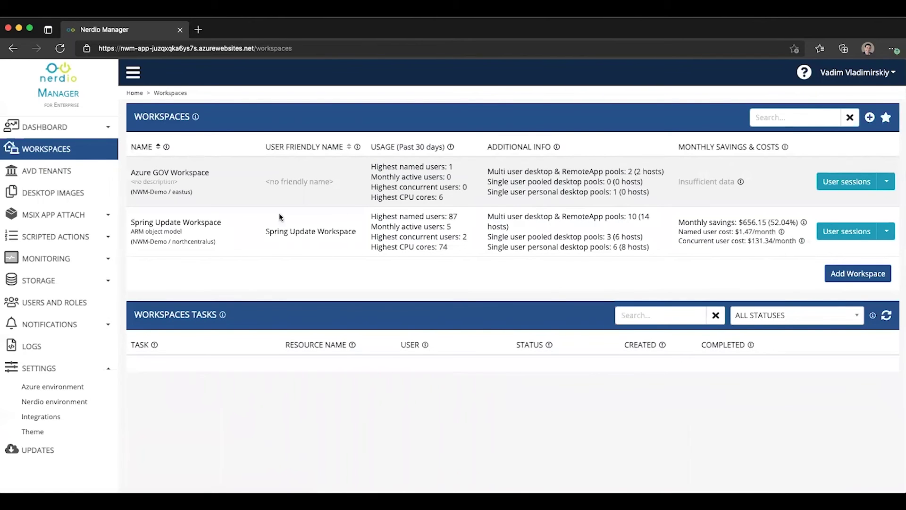
In Spring Update Workspace, start a dynamic host pool named 'FSLogix Test01' with prefix FSL01
{"action": "left_click", "coordinate": [194, 224]}
{"action": "scroll", "coordinate": [827, 267], "scroll_direction": "down", "scroll_amount": 10}
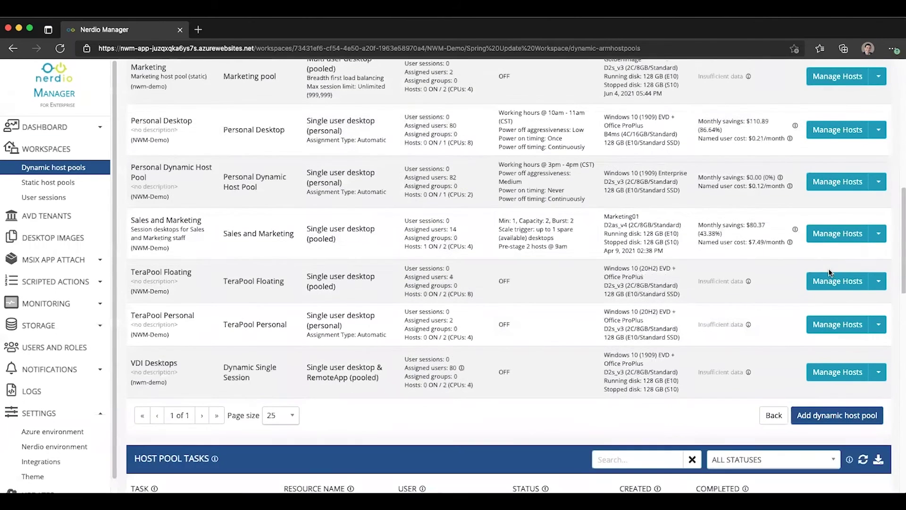
{"action": "left_click", "coordinate": [824, 415]}
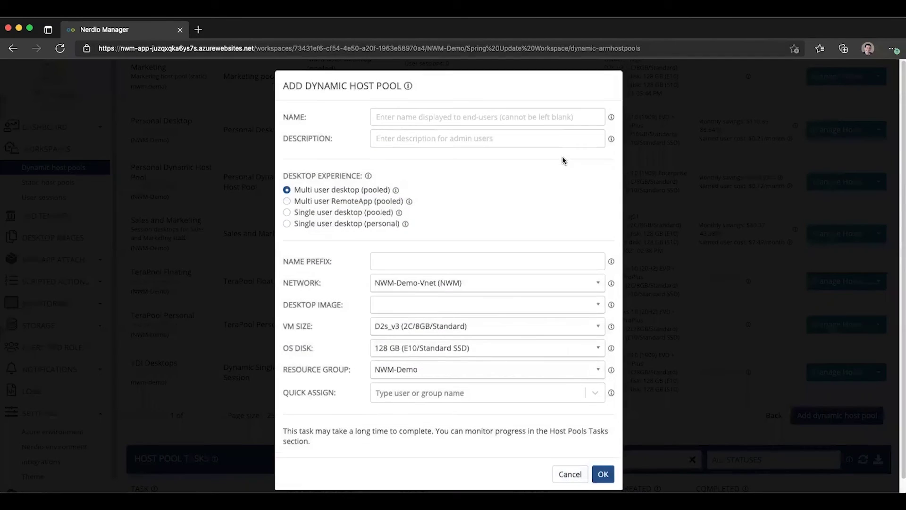
{"action": "left_click", "coordinate": [454, 122]}
{"action": "type", "text": "FS"}
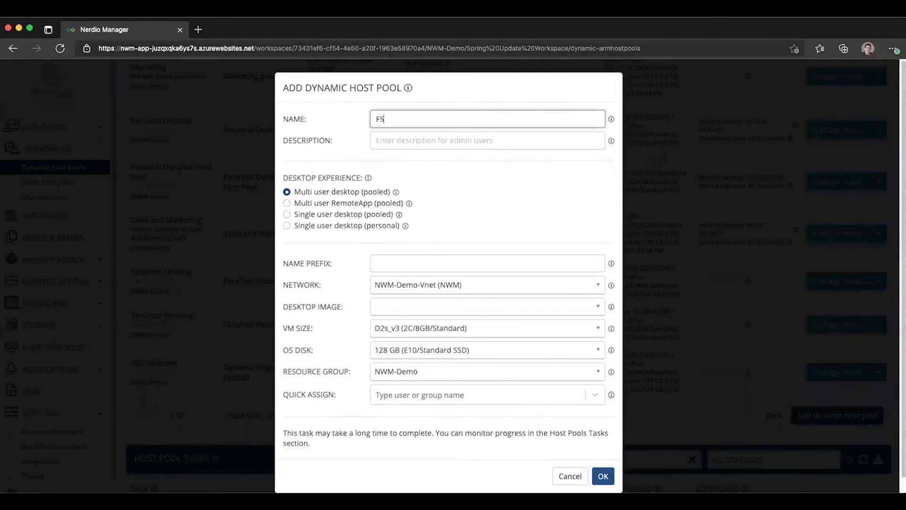
{"action": "type", "text": "Logix Test01"}
{"action": "left_click", "coordinate": [400, 262]}
{"action": "type", "text": "FS"}
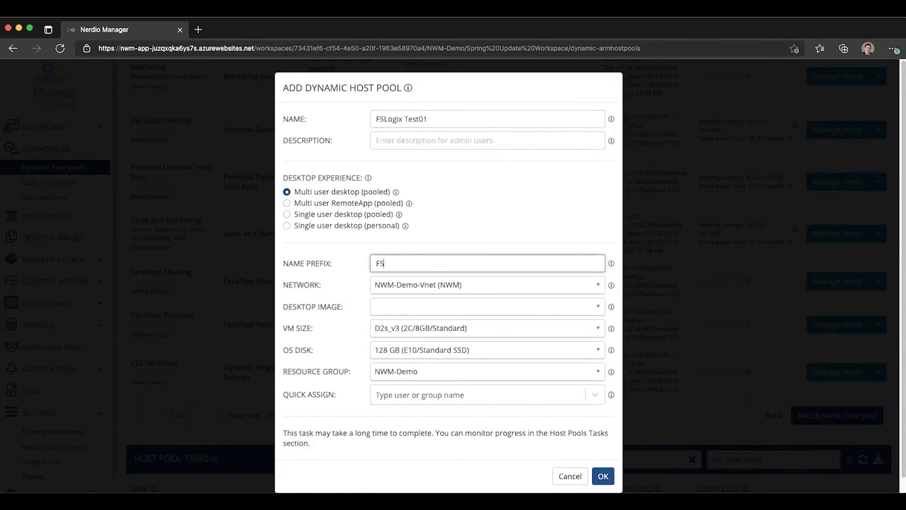
{"action": "type", "text": "L02"}
{"action": "key", "text": "BackSpace"}
{"action": "type", "text": "1"}
Choose the Windows 10 (2004) EVD multi-session image and create the host pool
{"action": "left_click", "coordinate": [383, 307]}
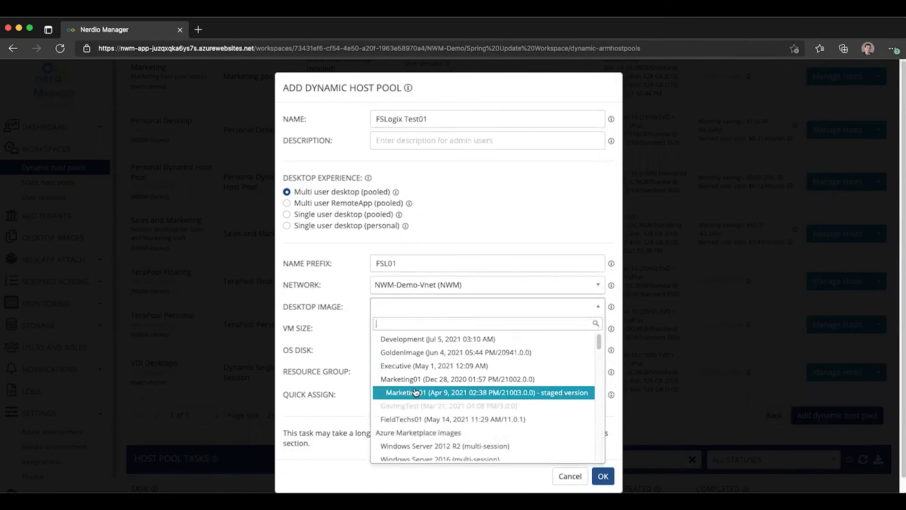
{"action": "scroll", "coordinate": [415, 392], "scroll_direction": "down", "scroll_amount": 5}
{"action": "left_click", "coordinate": [442, 430]}
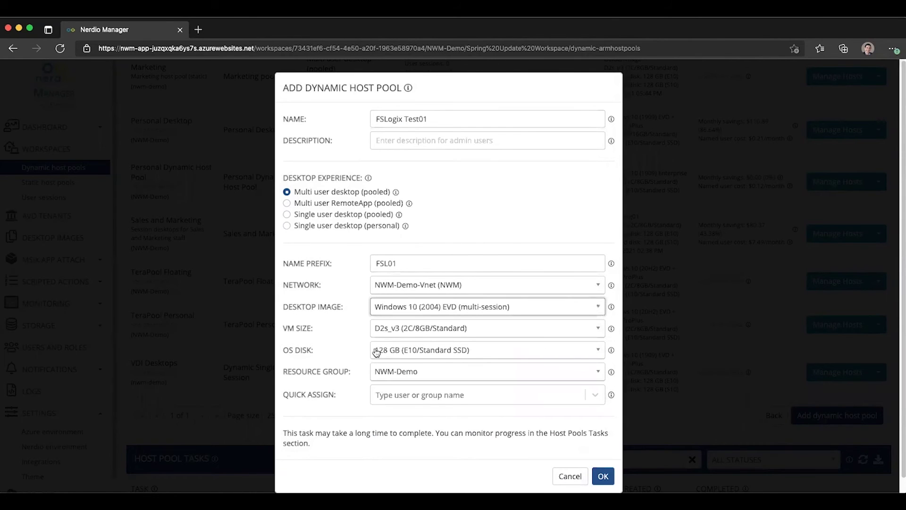
{"action": "left_click", "coordinate": [602, 475]}
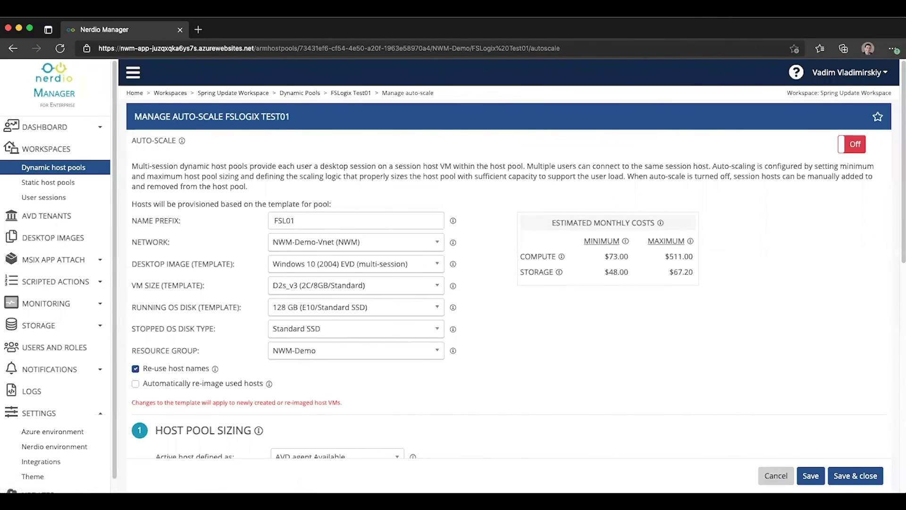
Cancel the auto-scale settings and open FSLogix Test01's Manage Hosts actions menu
{"action": "left_click", "coordinate": [776, 475]}
{"action": "scroll", "coordinate": [273, 306], "scroll_direction": "down", "scroll_amount": 10}
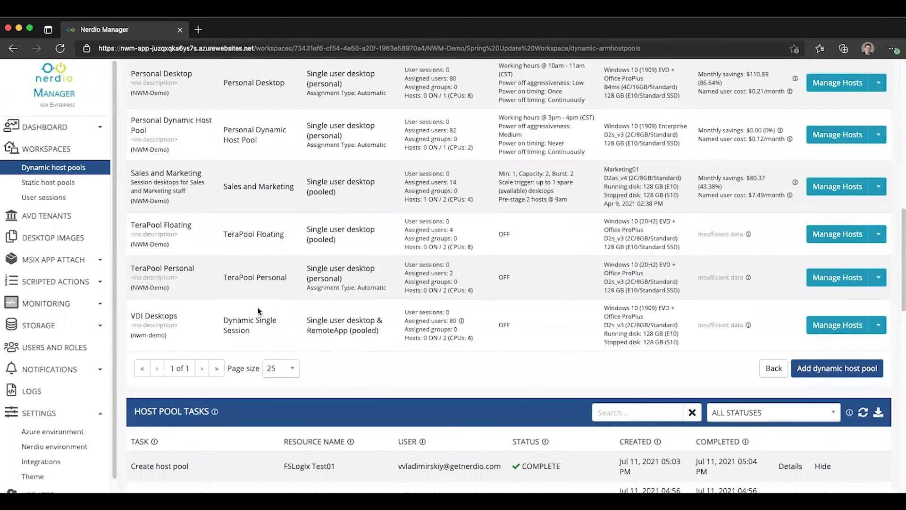
{"action": "scroll", "coordinate": [220, 288], "scroll_direction": "up", "scroll_amount": 7}
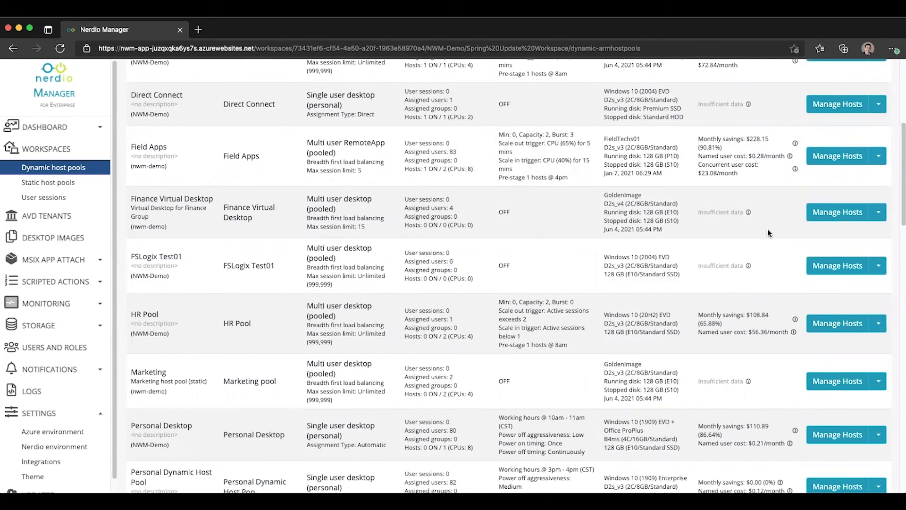
{"action": "left_click", "coordinate": [878, 265]}
Open FSLogix Test01's Properties and view its FSLogix page with premiumfslogix01 as the path
{"action": "mouse_move", "coordinate": [868, 290]}
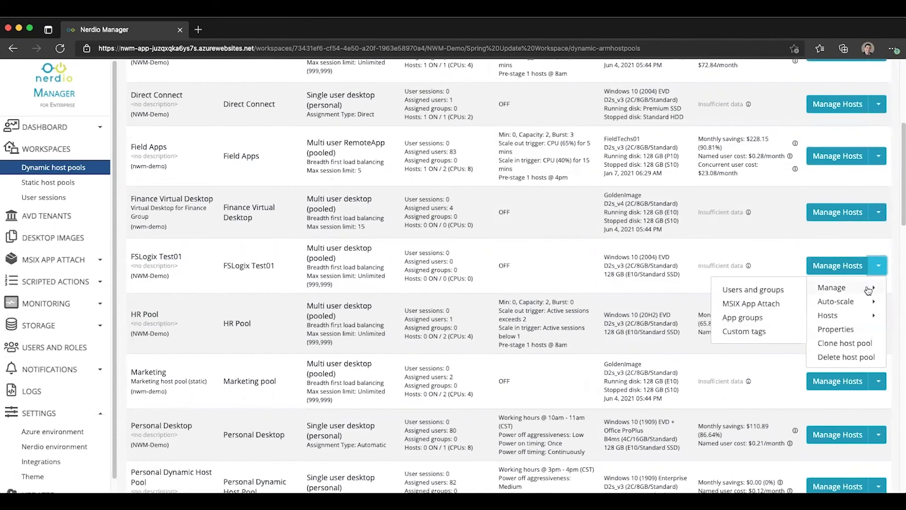
{"action": "left_click", "coordinate": [845, 328]}
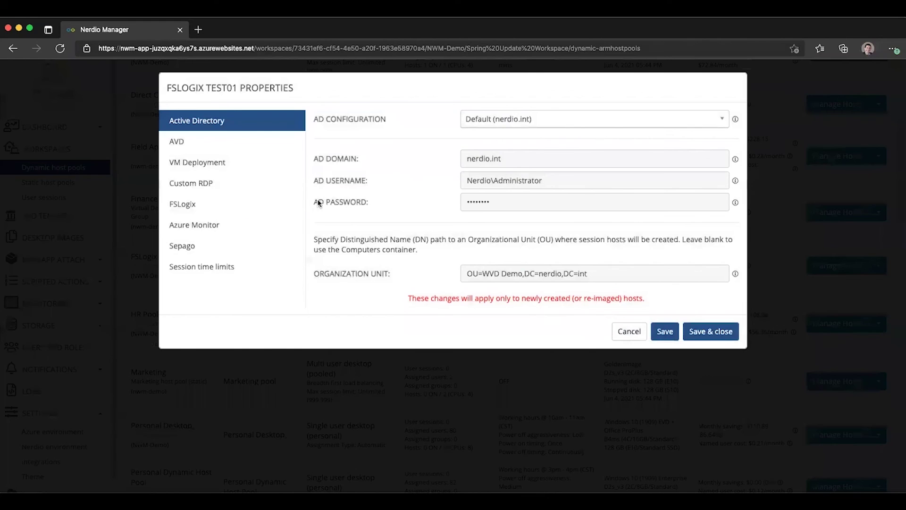
{"action": "left_click", "coordinate": [178, 209]}
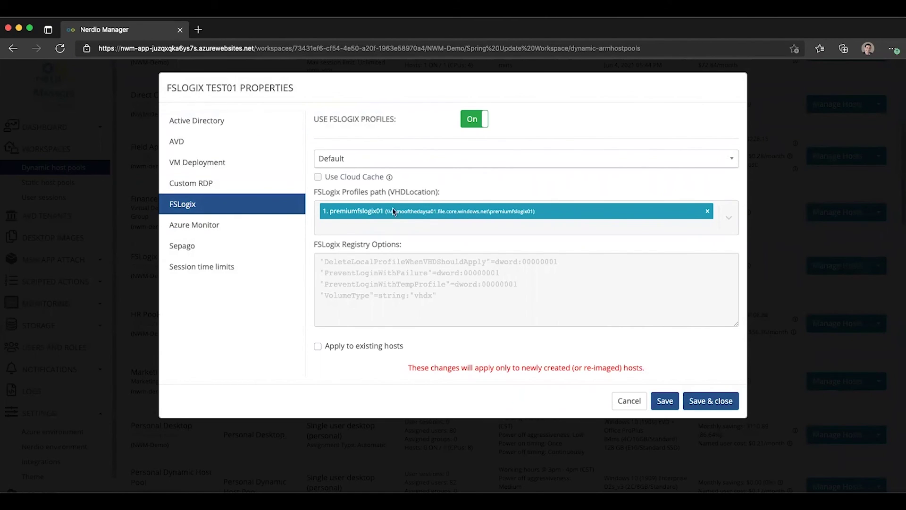
{"action": "left_click", "coordinate": [369, 160]}
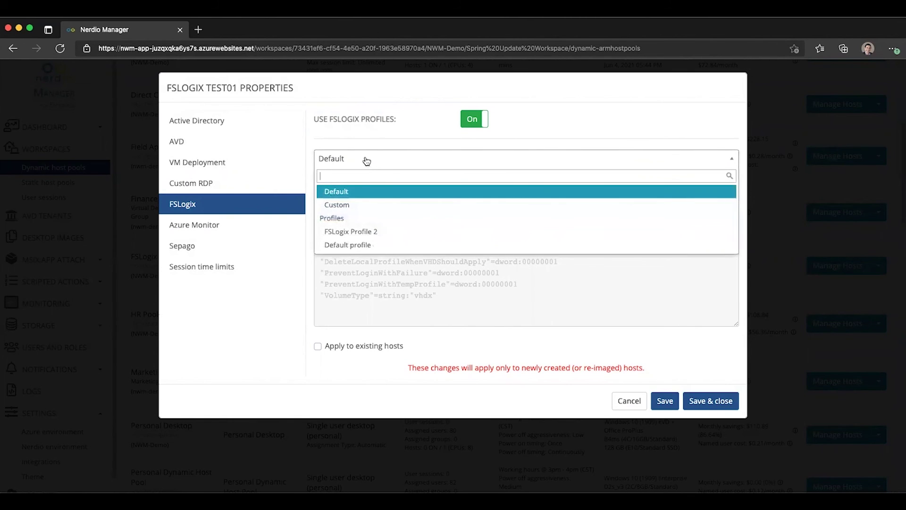
{"action": "left_click", "coordinate": [348, 204]}
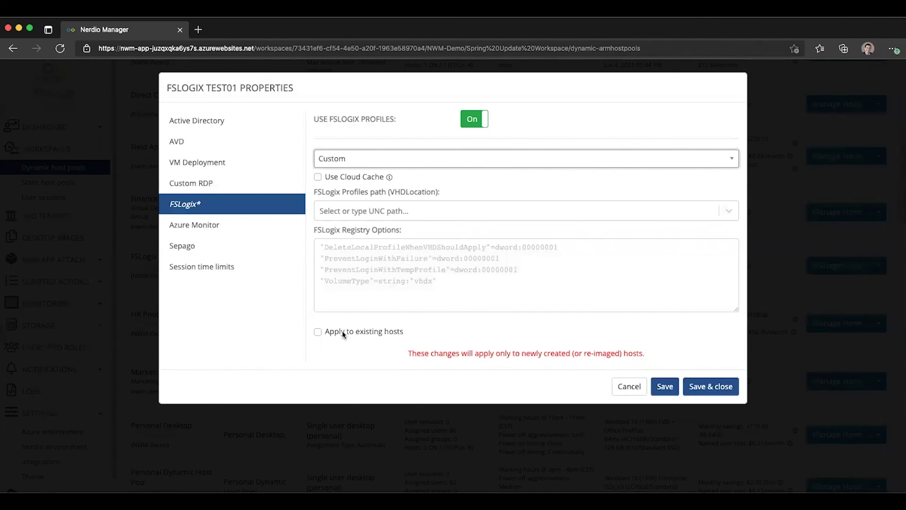
{"action": "left_click", "coordinate": [340, 158]}
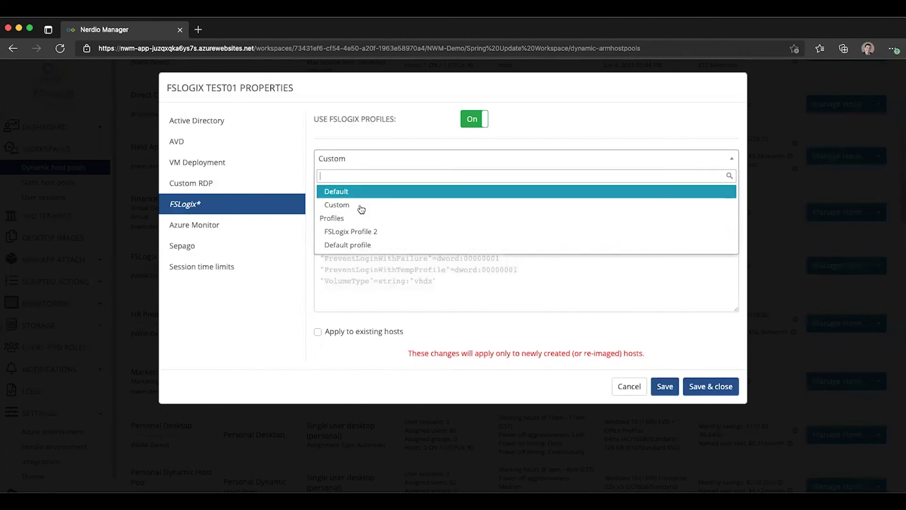
{"action": "left_click", "coordinate": [362, 231]}
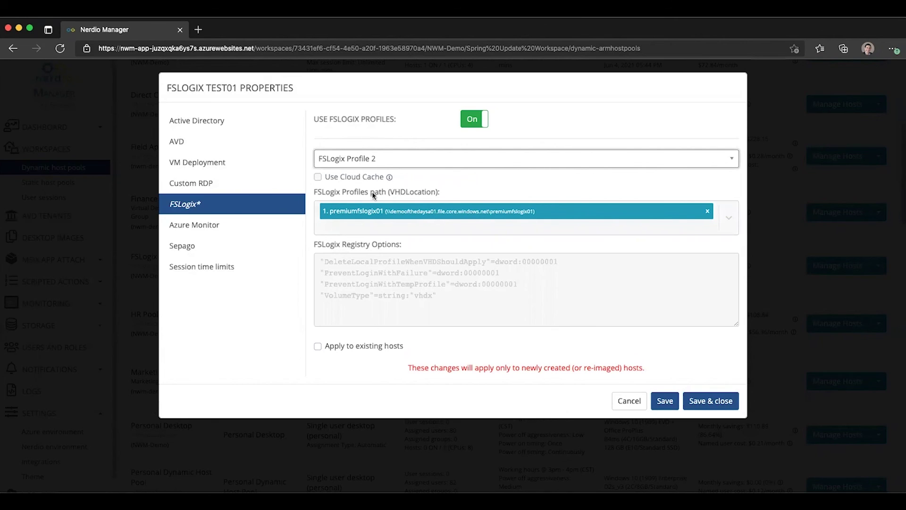
{"action": "left_click", "coordinate": [360, 164]}
{"action": "left_click", "coordinate": [345, 192]}
{"action": "left_click", "coordinate": [348, 162]}
{"action": "left_click", "coordinate": [353, 326]}
{"action": "left_click", "coordinate": [339, 346]}
{"action": "left_click", "coordinate": [339, 346]}
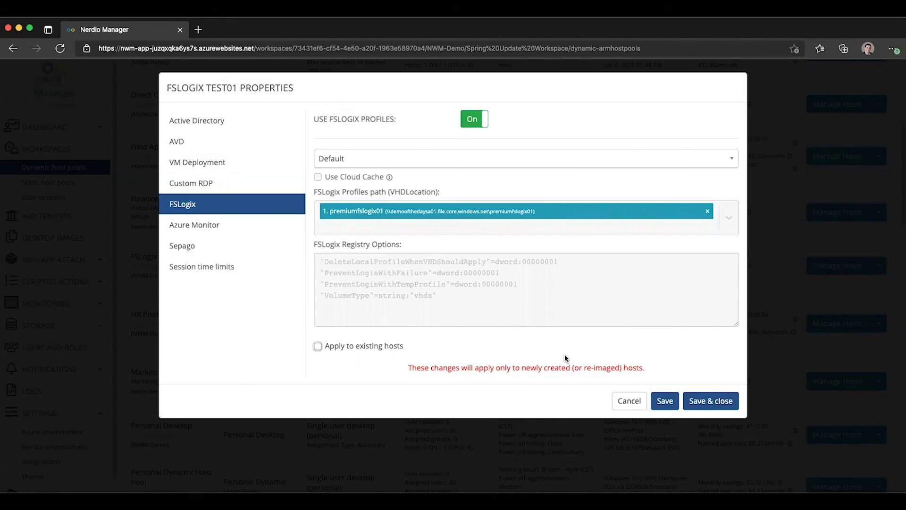
{"action": "left_click_drag", "start_coordinate": [523, 368], "coordinate": [622, 368]}
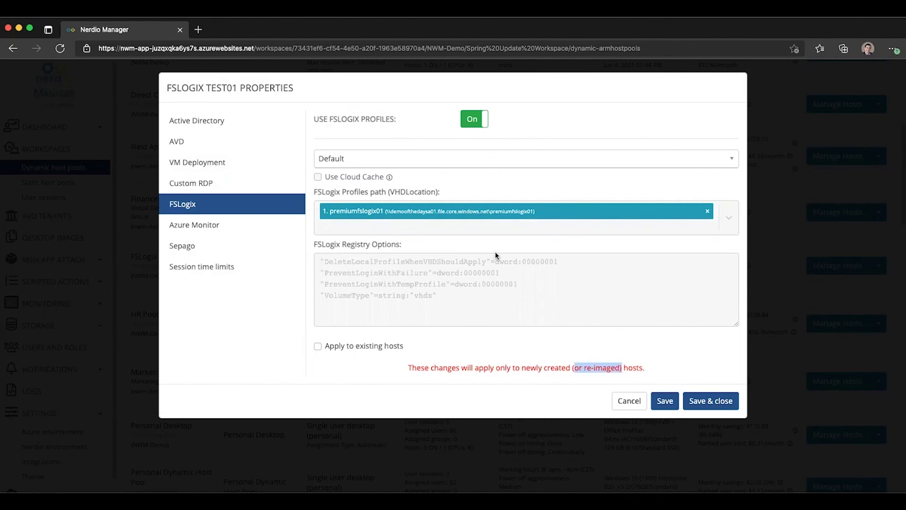